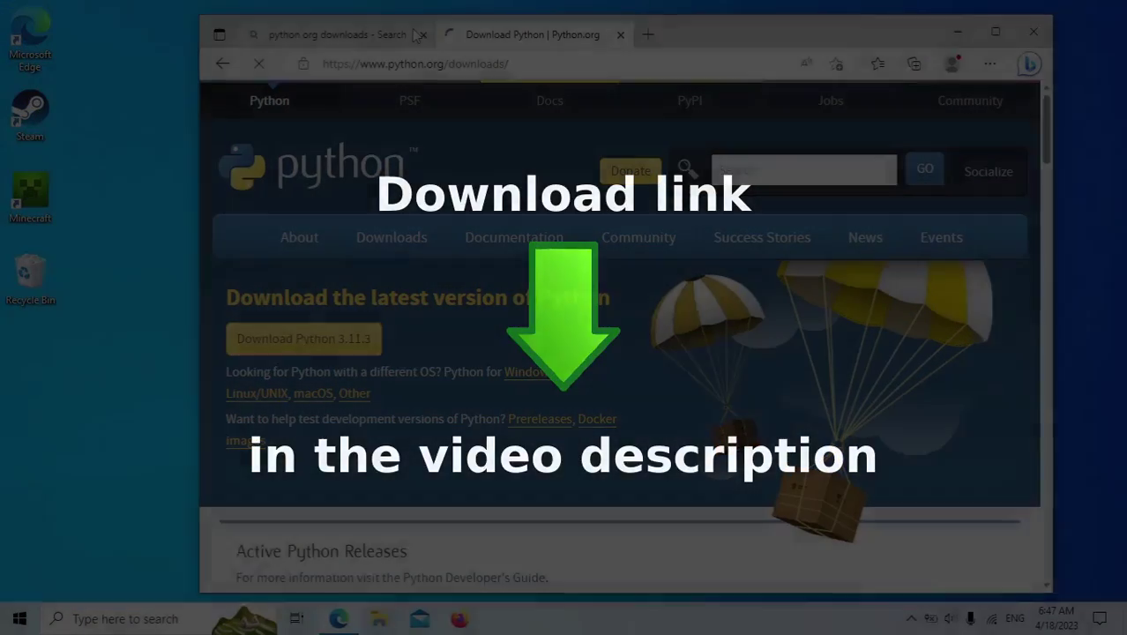
- Download the python-3.11.3-amd64.exe installer from Python.org and launch it
{"action": "left_click", "coordinate": [422, 35]}
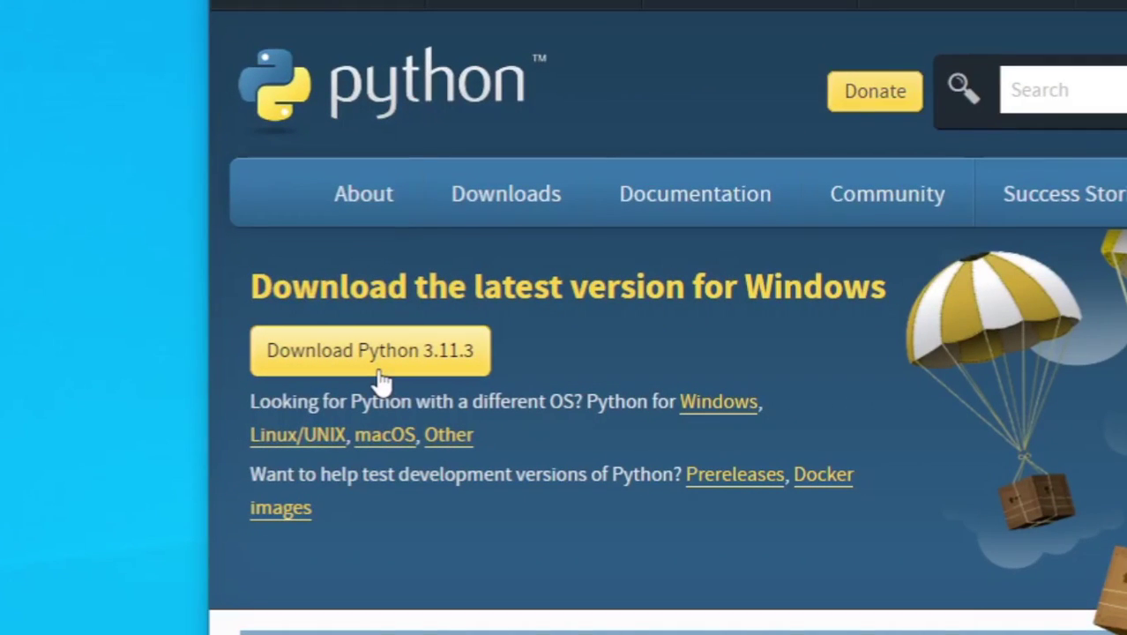
{"action": "left_click", "coordinate": [381, 381]}
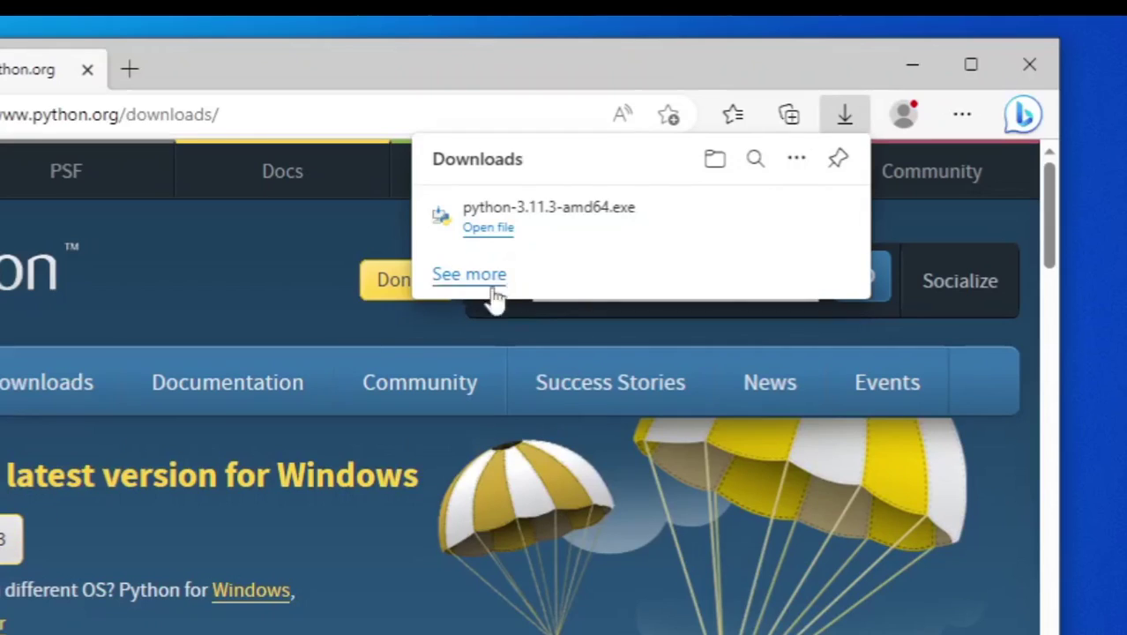
{"action": "left_click", "coordinate": [621, 220]}
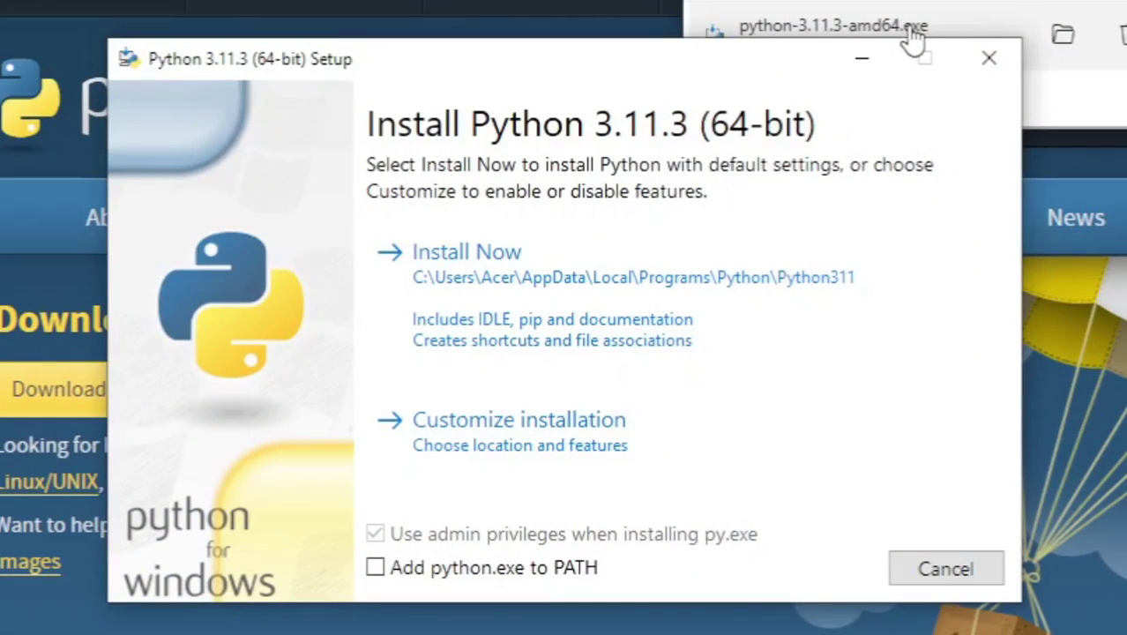
- Install Python 3.11.3 with default settings and 'Add python.exe to PATH' ticked
{"action": "left_click", "coordinate": [375, 580]}
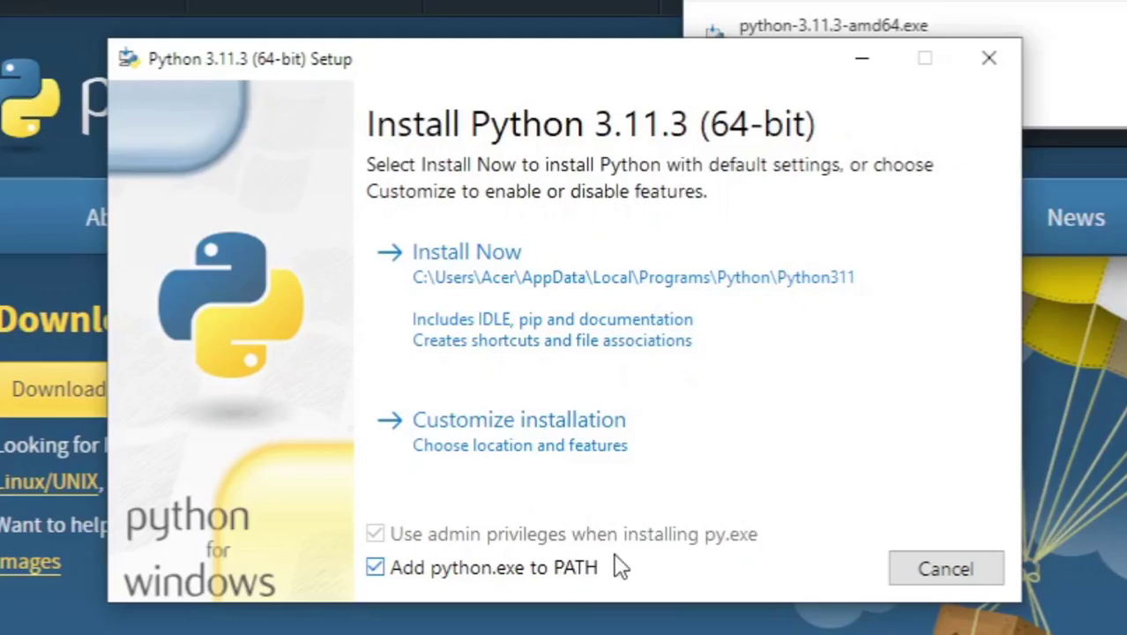
{"action": "left_click", "coordinate": [496, 253]}
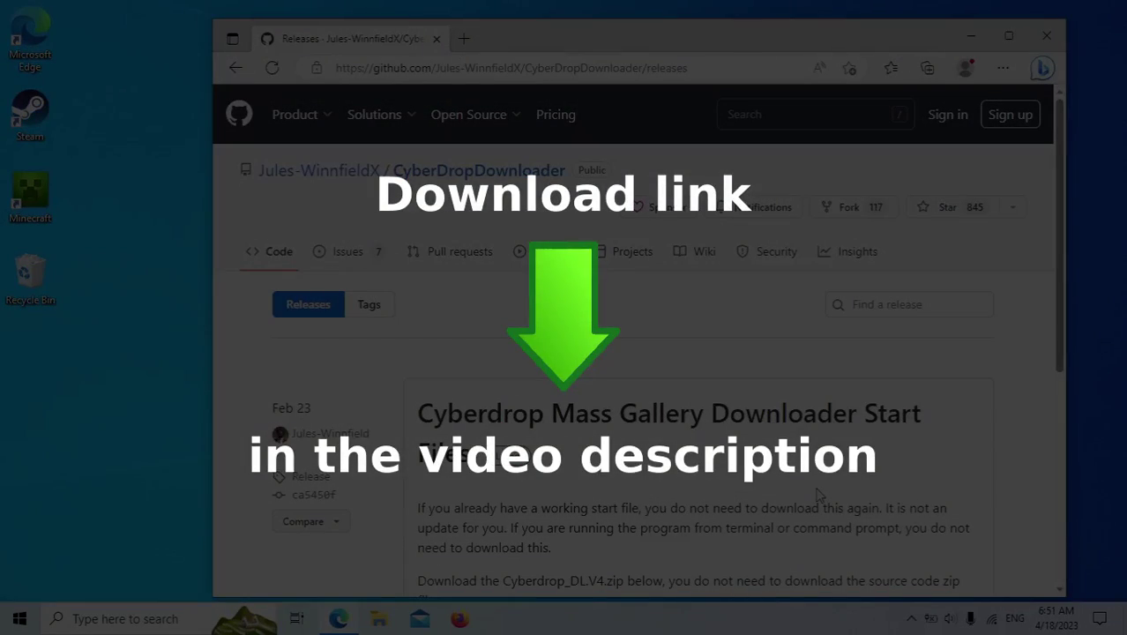
- Download the Cyberdrop_DL.V4.zip asset from the CyberDropDownloader releases page
{"action": "scroll", "coordinate": [635, 456], "scroll_direction": "down", "scroll_amount": 3}
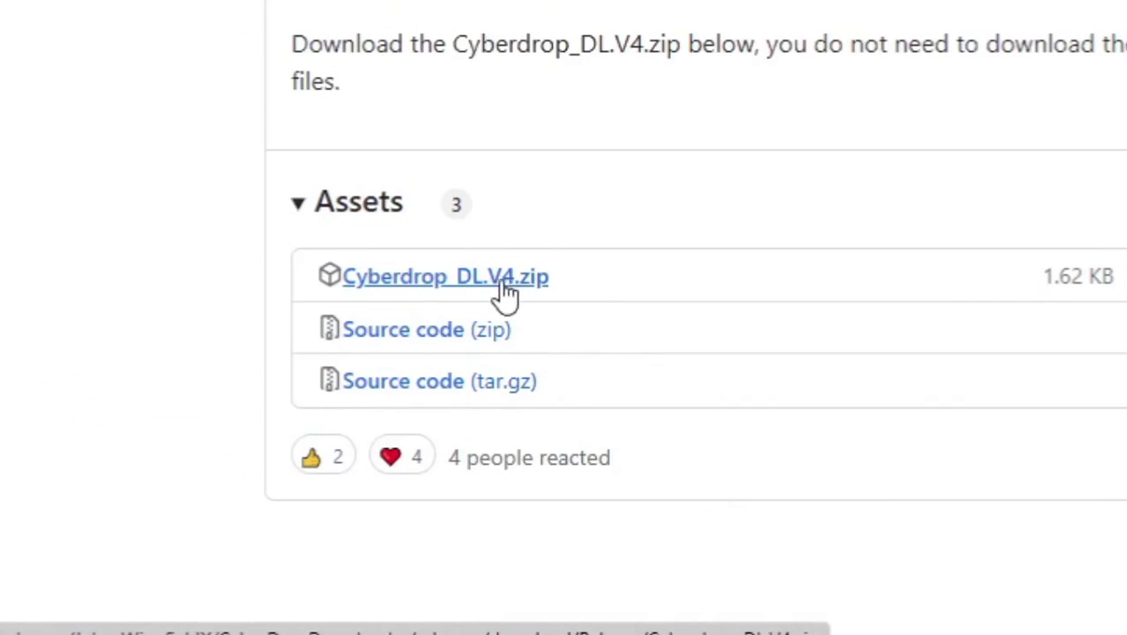
{"action": "left_click", "coordinate": [428, 296]}
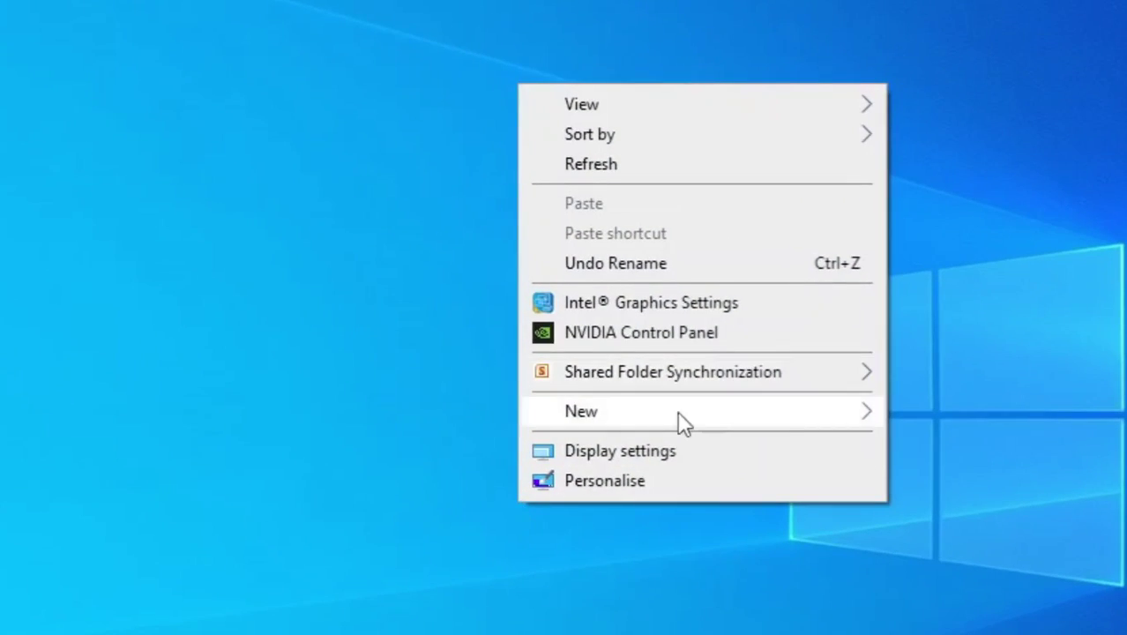
- Create a new folder on the desktop and name it CBDL
{"action": "mouse_move", "coordinate": [679, 423]}
{"action": "left_click", "coordinate": [922, 418]}
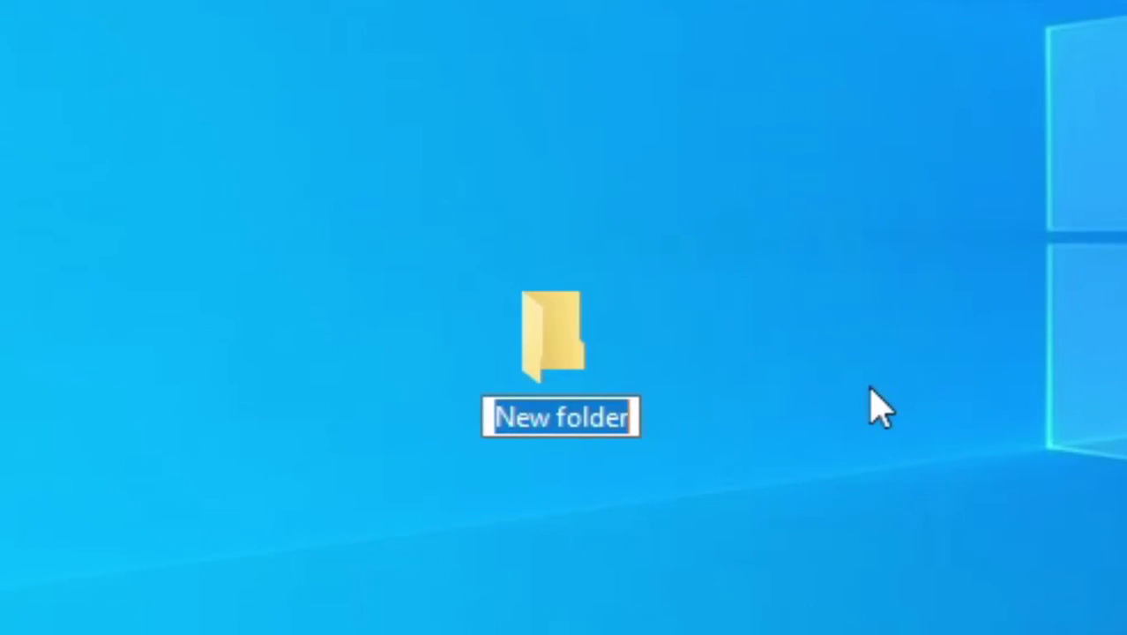
{"action": "type", "text": "CBDL"}
{"action": "key", "text": "Return"}
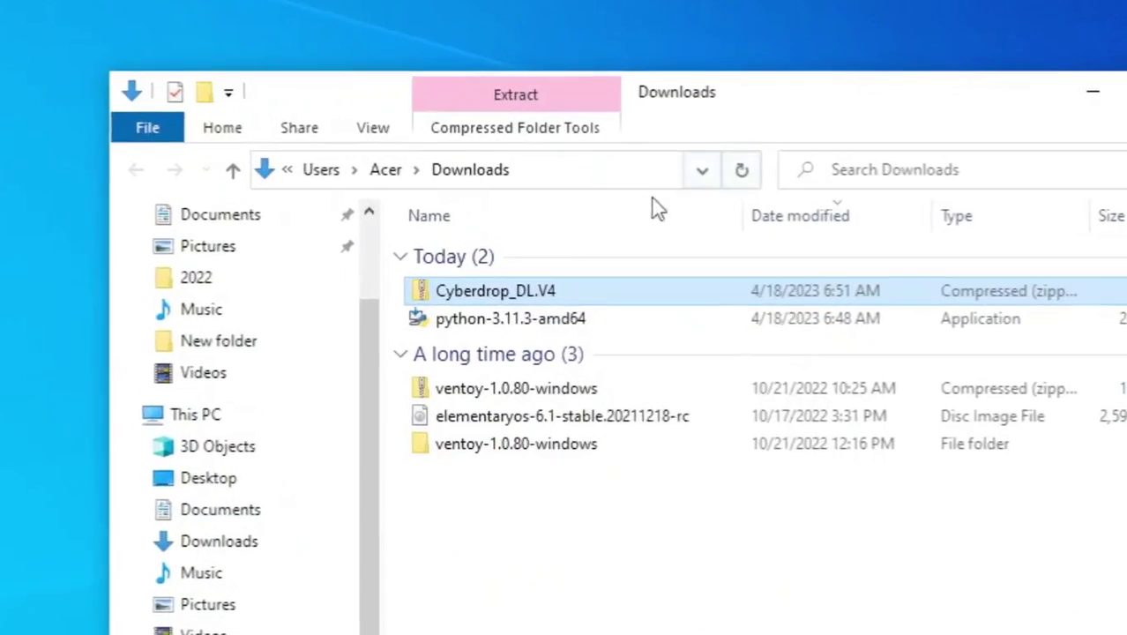
- Extract all contents of Cyberdrop_DL.V4.zip into the Desktop\CBDL folder
{"action": "right_click", "coordinate": [545, 298]}
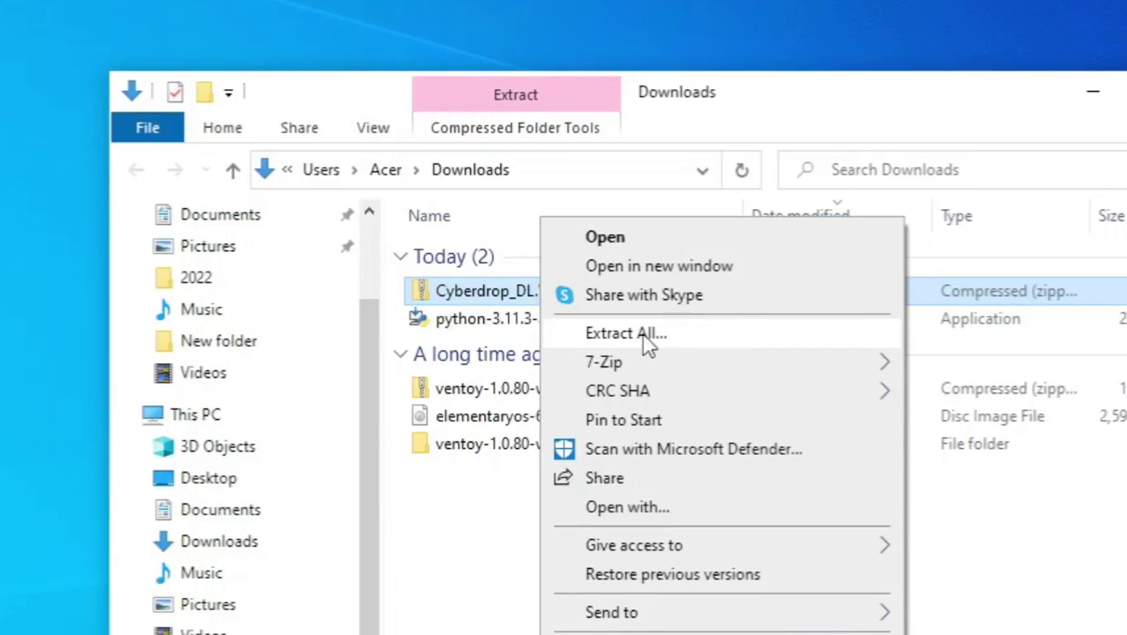
{"action": "left_click", "coordinate": [626, 334]}
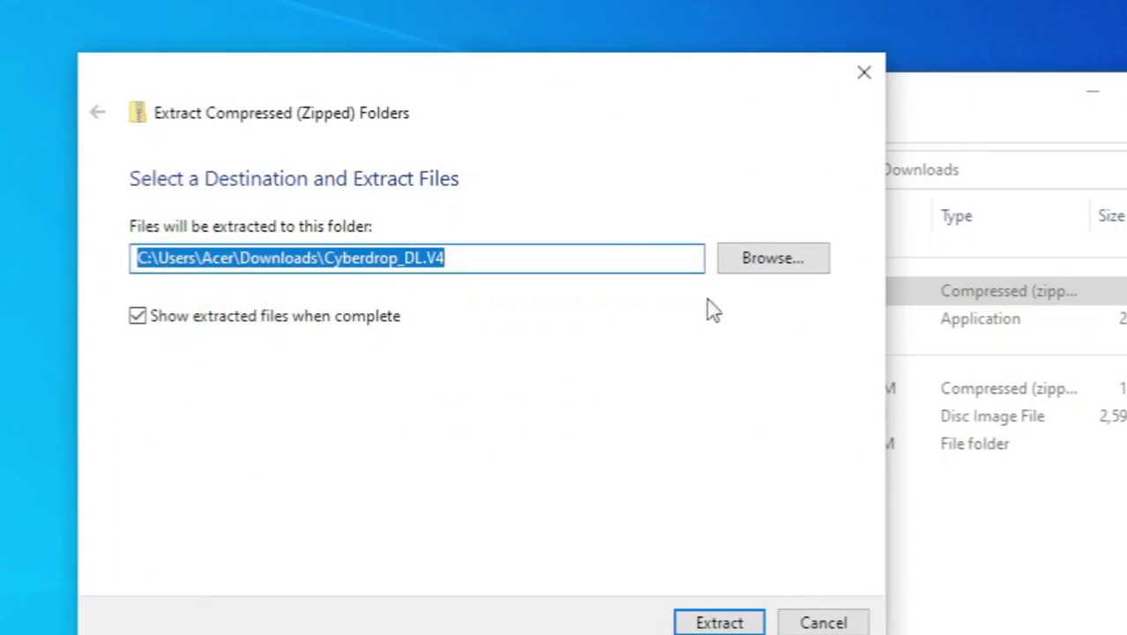
{"action": "left_click", "coordinate": [780, 256]}
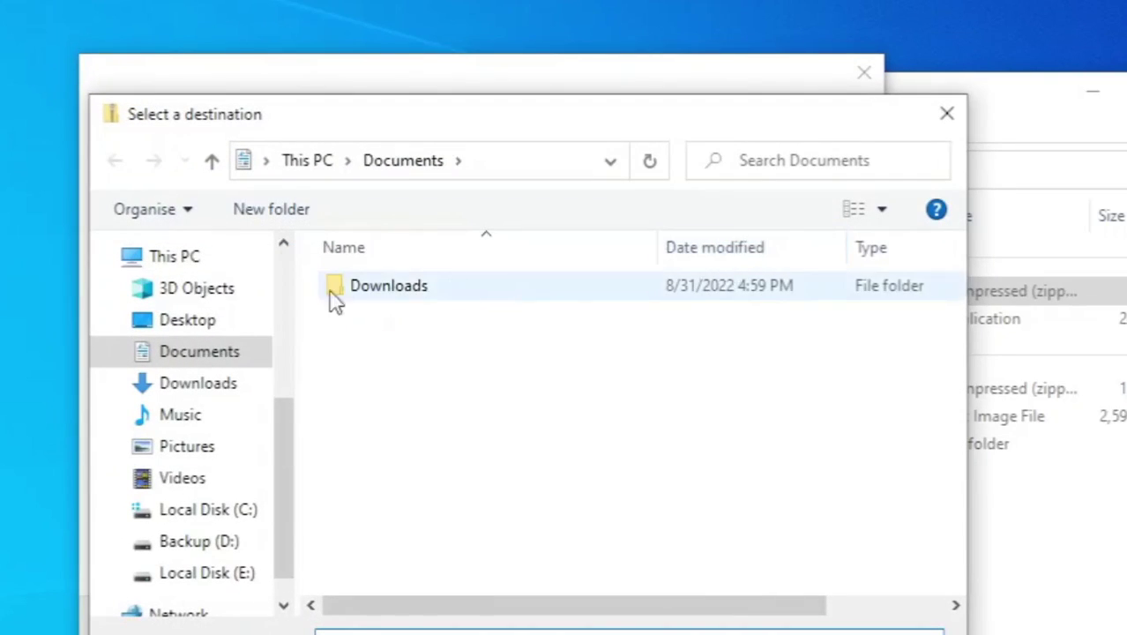
{"action": "left_click", "coordinate": [204, 336]}
{"action": "left_click", "coordinate": [422, 285]}
{"action": "double_click", "coordinate": [423, 285]}
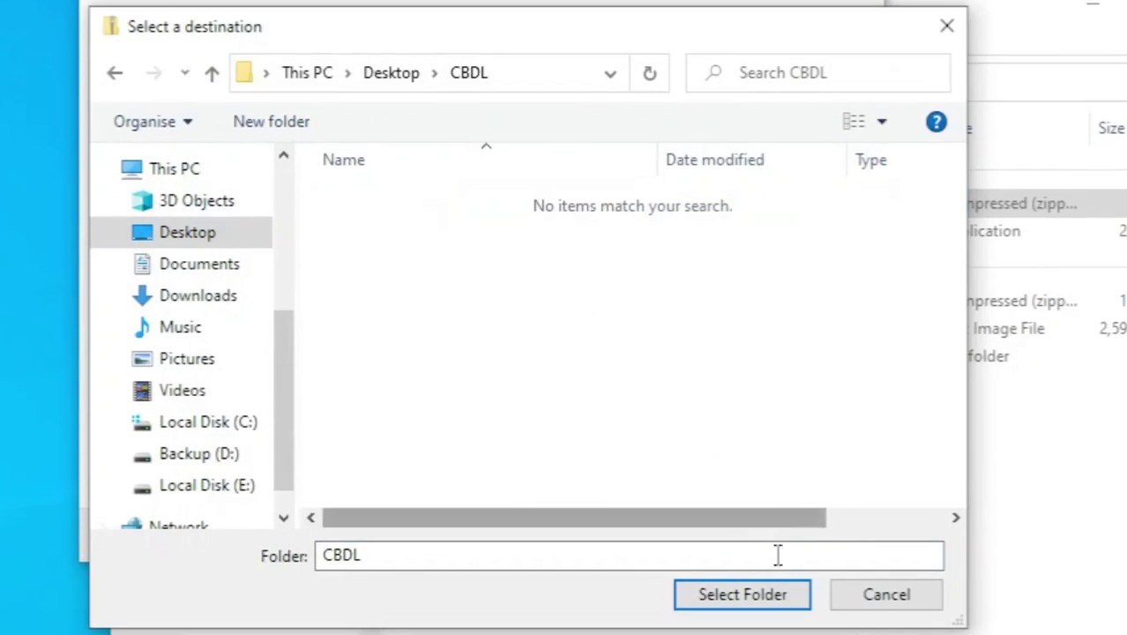
{"action": "left_click", "coordinate": [746, 604]}
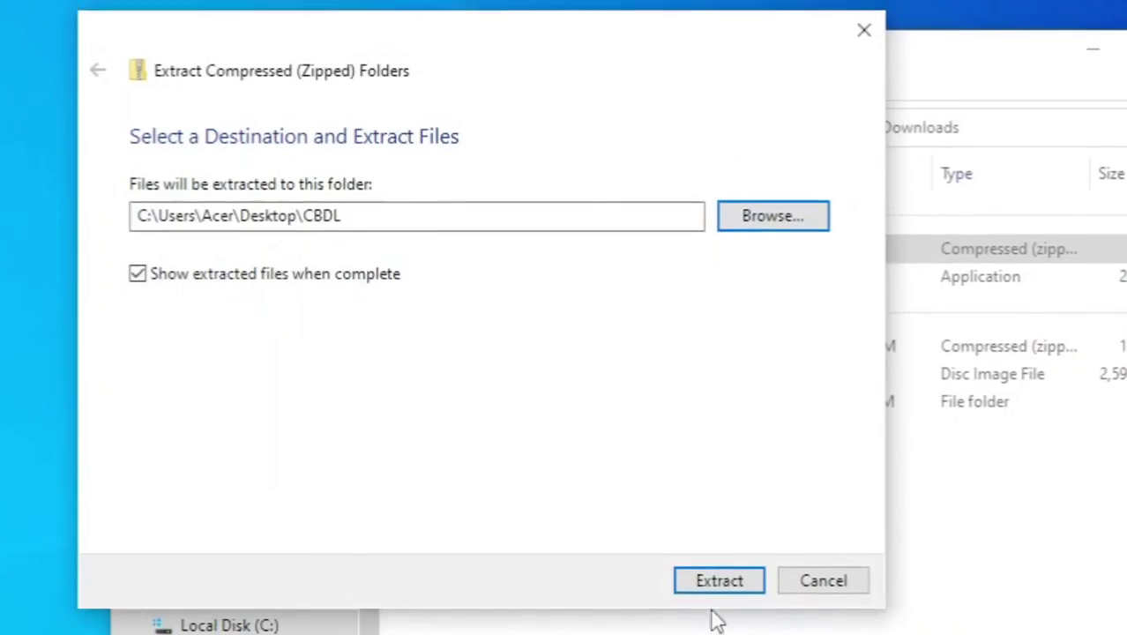
{"action": "left_click", "coordinate": [721, 589]}
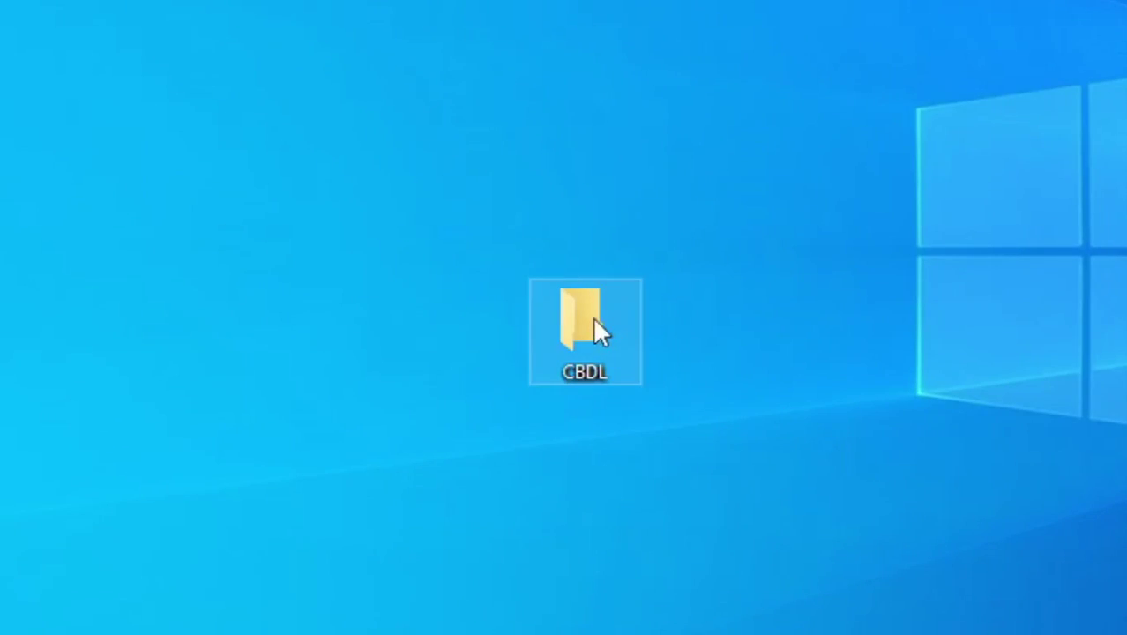
- Paste the cyberdrop.me album link into CBDL's URLs file and save it in Notepad
{"action": "double_click", "coordinate": [585, 319]}
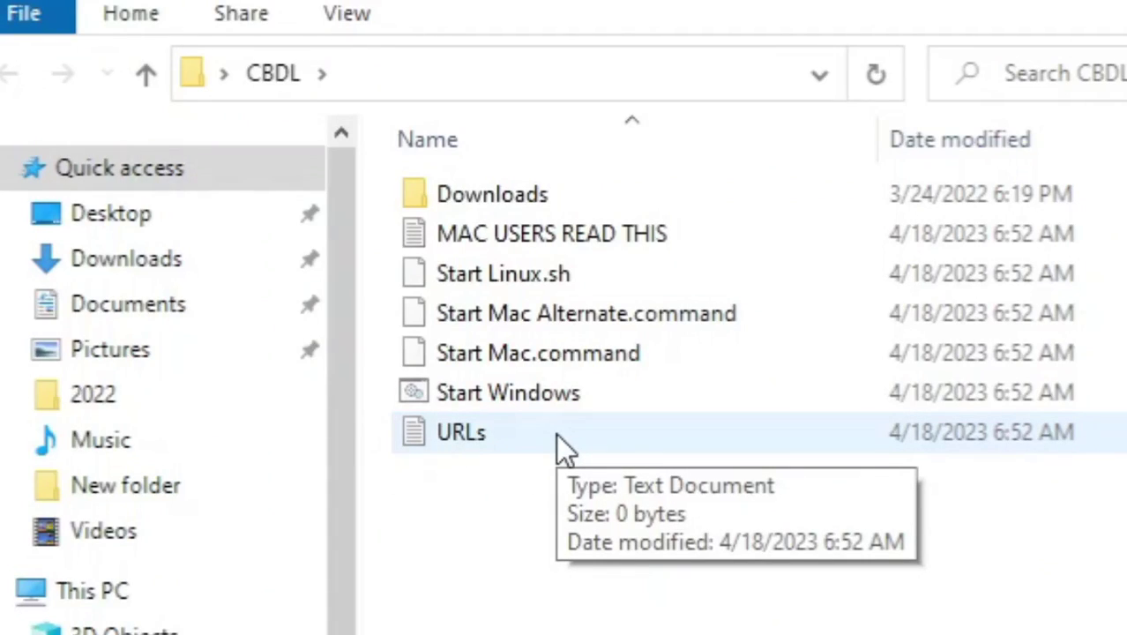
{"action": "double_click", "coordinate": [556, 434]}
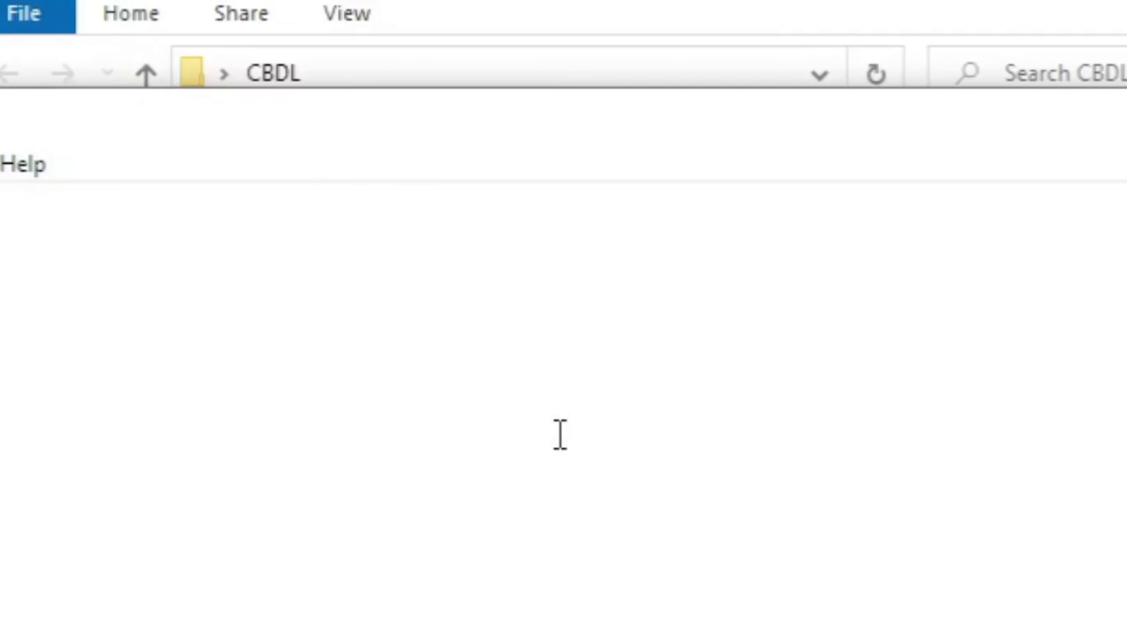
{"action": "left_click_drag", "start_coordinate": [415, 131], "coordinate": [754, 155]}
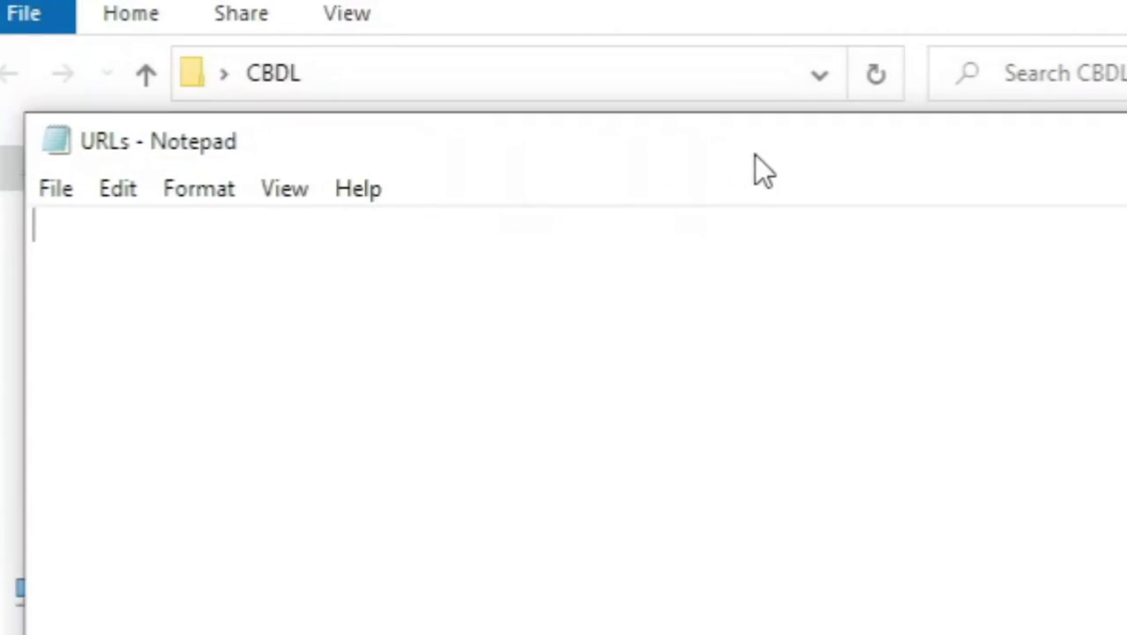
{"action": "right_click", "coordinate": [197, 254]}
{"action": "left_click", "coordinate": [289, 416]}
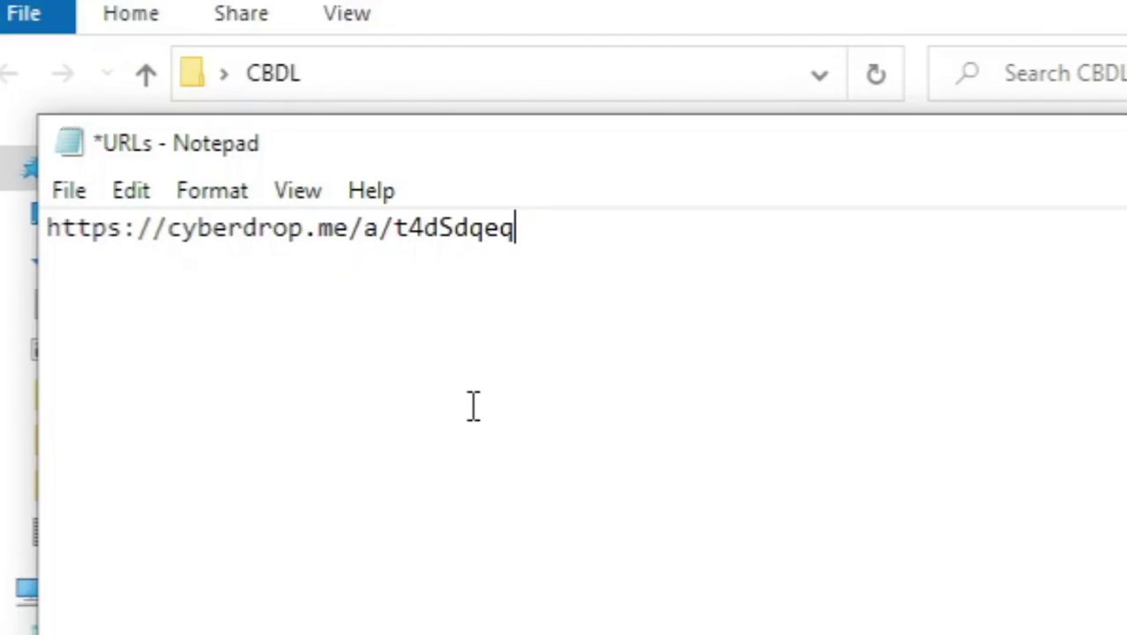
{"action": "left_click", "coordinate": [91, 194]}
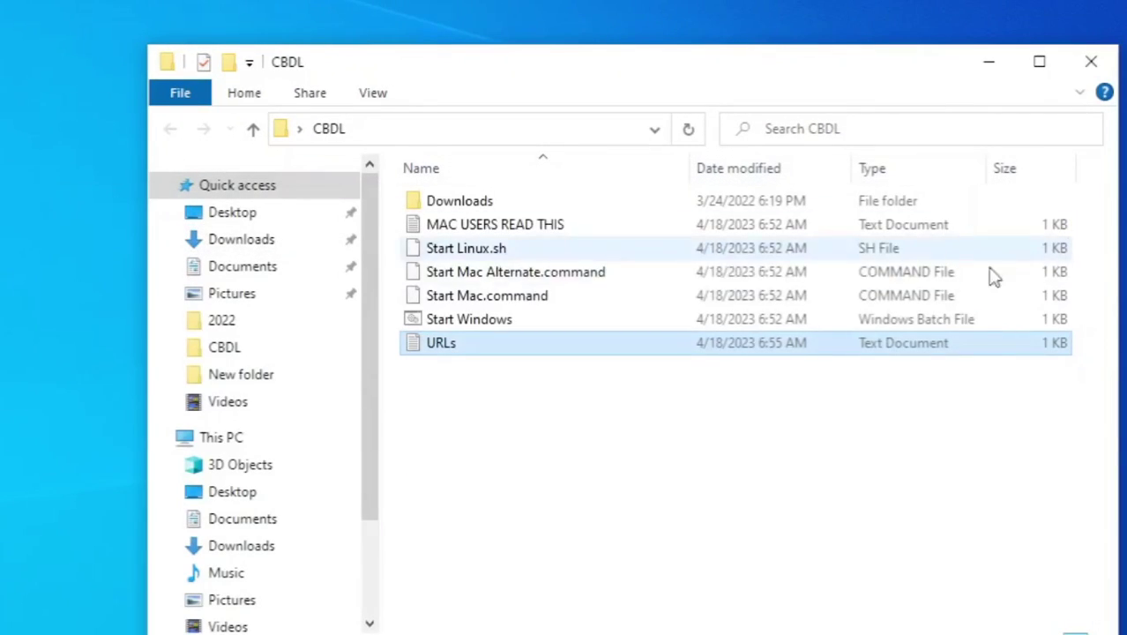
- Run the Start Windows batch file, allowing it past the SmartScreen warning
{"action": "left_click", "coordinate": [575, 409]}
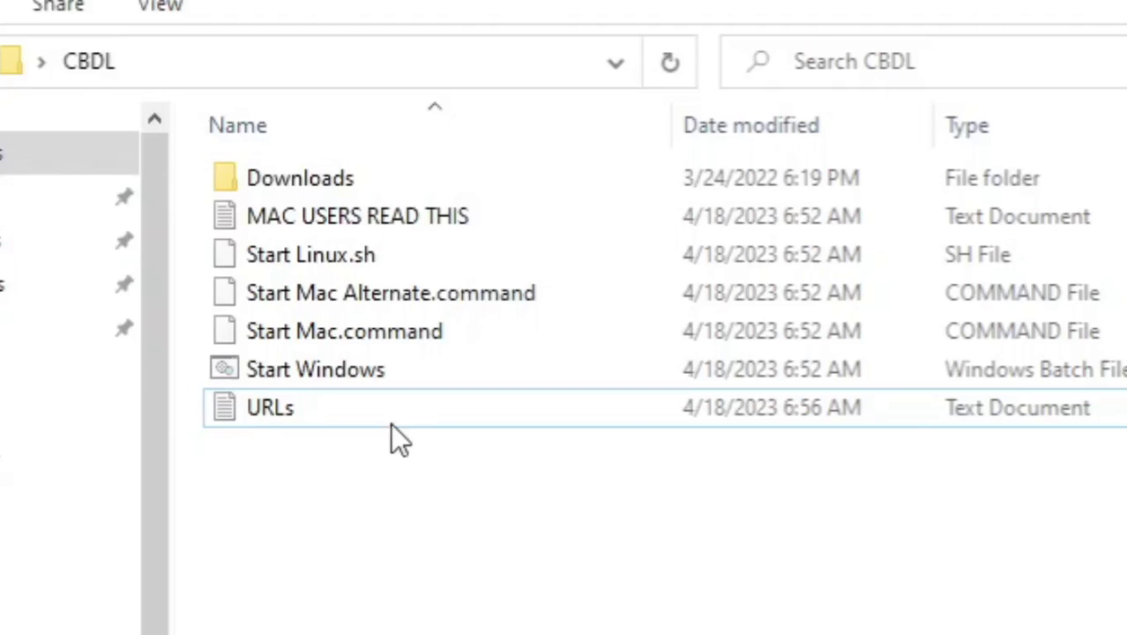
{"action": "double_click", "coordinate": [407, 372]}
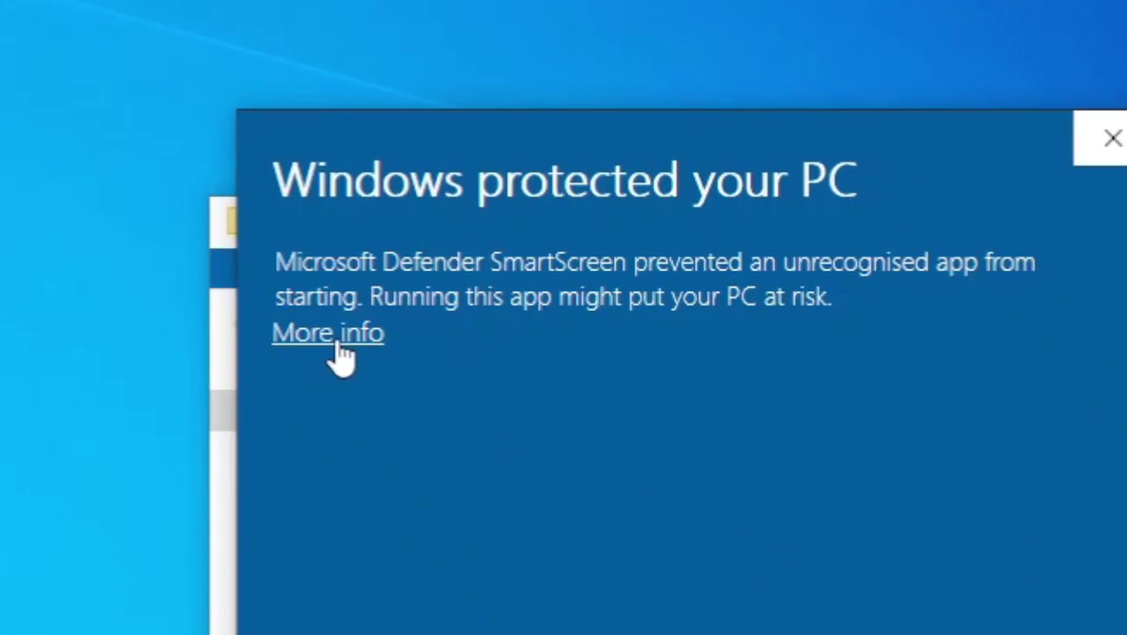
{"action": "left_click", "coordinate": [310, 171]}
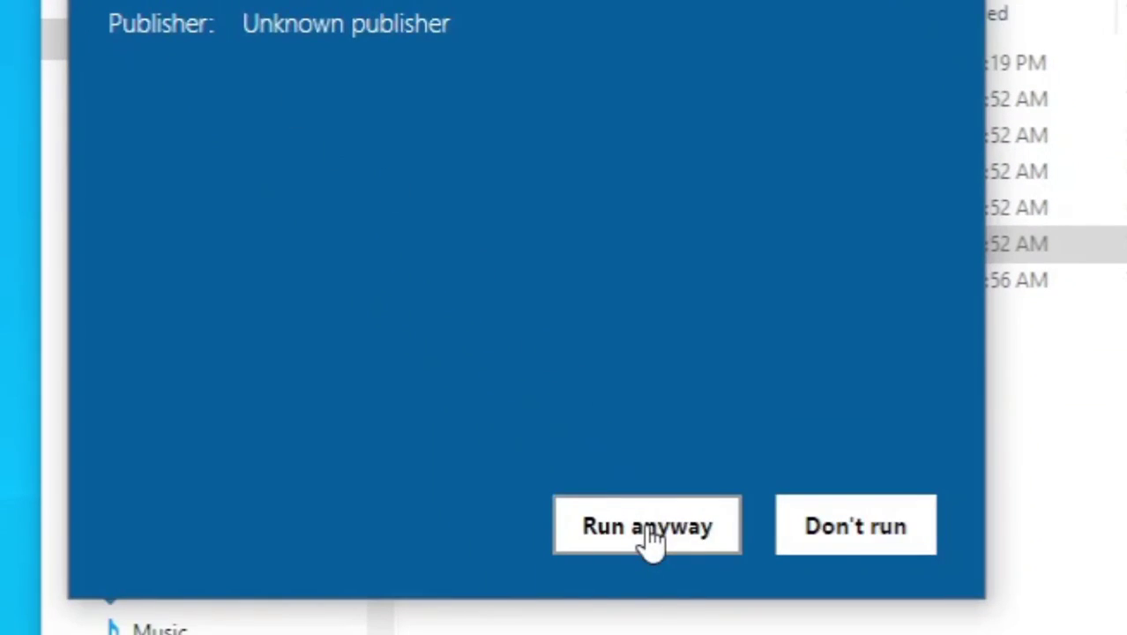
{"action": "left_click", "coordinate": [648, 528]}
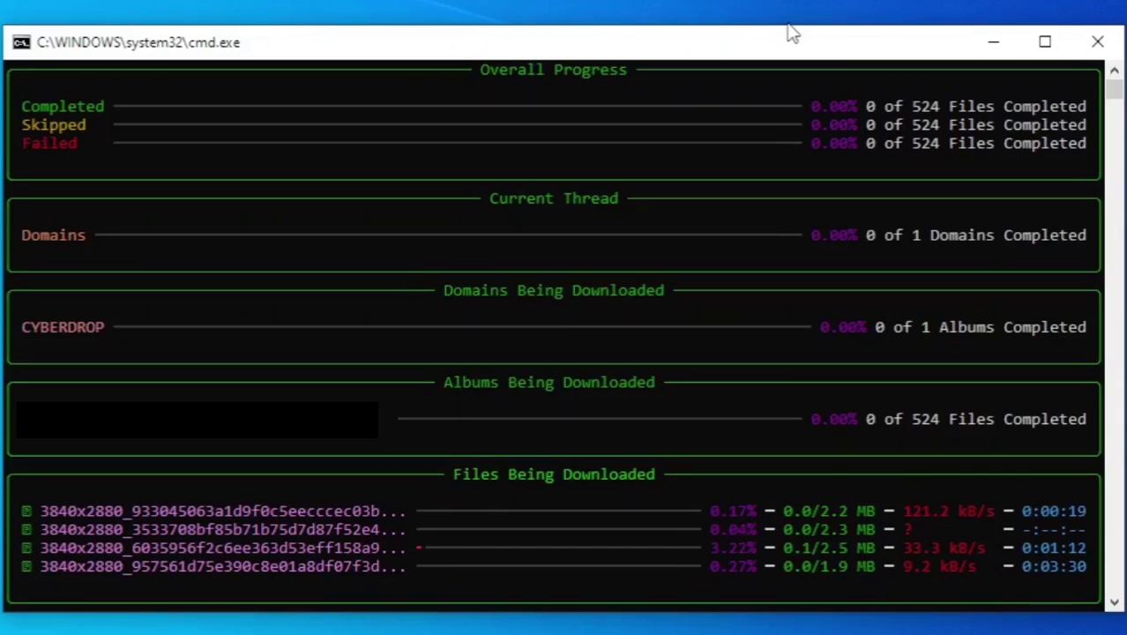
- Minimise the Command Prompt window while the 524-file album downloads
{"action": "left_click", "coordinate": [991, 45]}
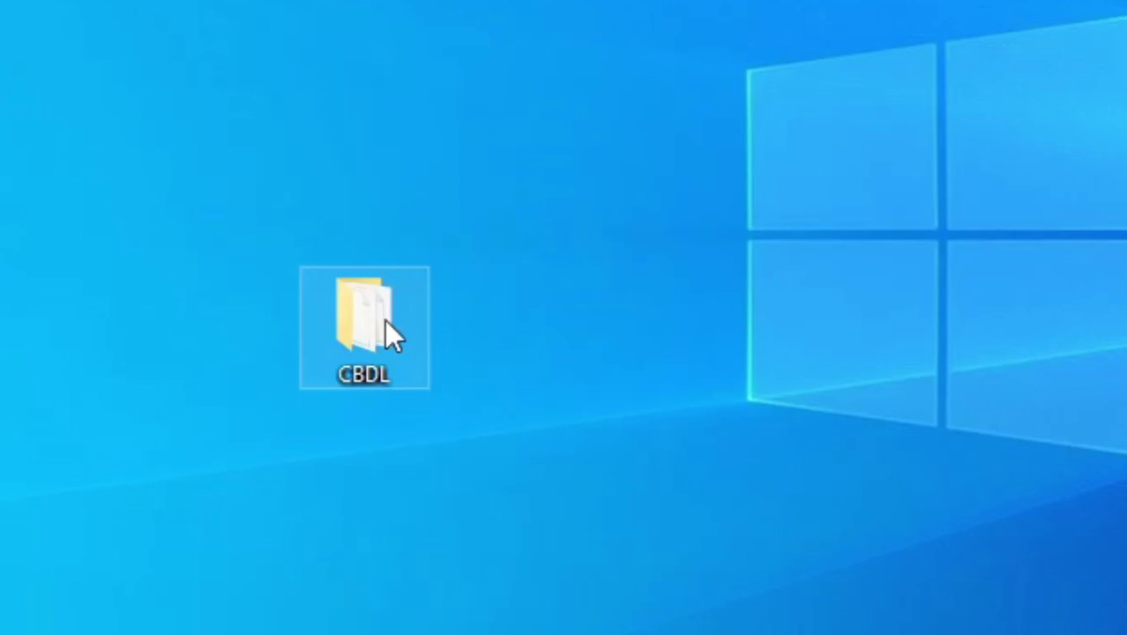
- Open the CBDL folder and select its new Downloads folder
{"action": "double_click", "coordinate": [388, 334]}
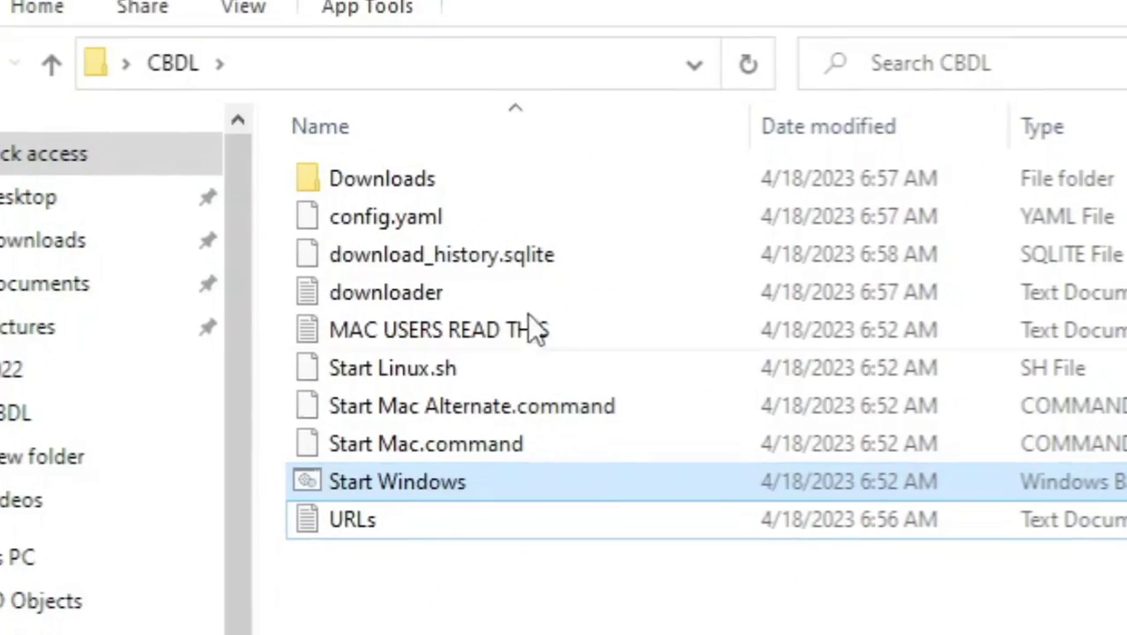
{"action": "left_click", "coordinate": [488, 183]}
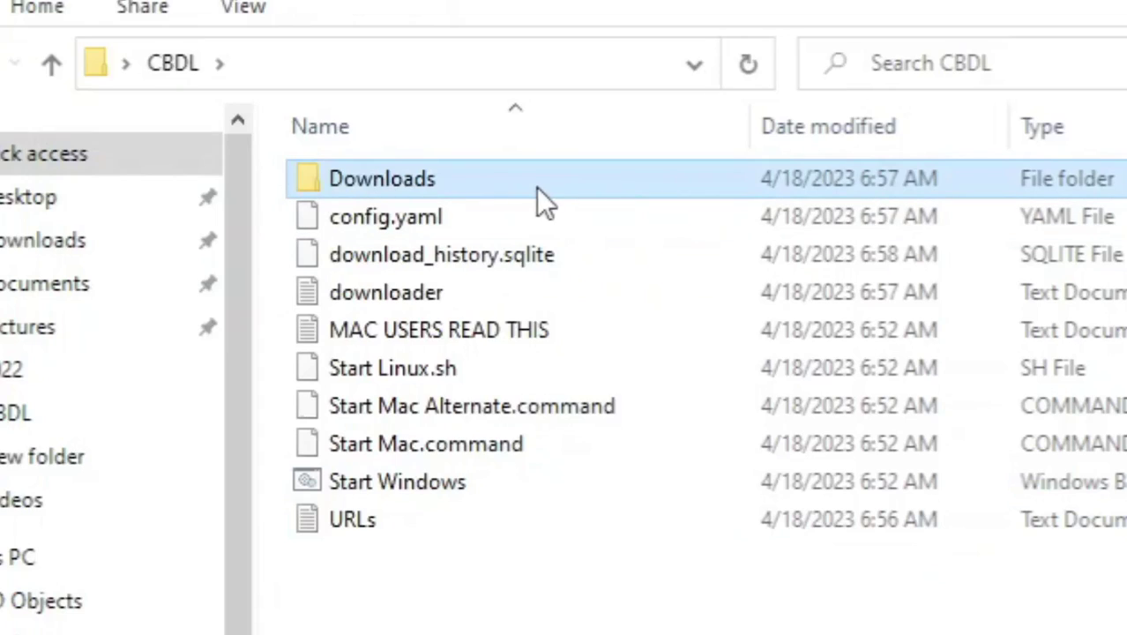